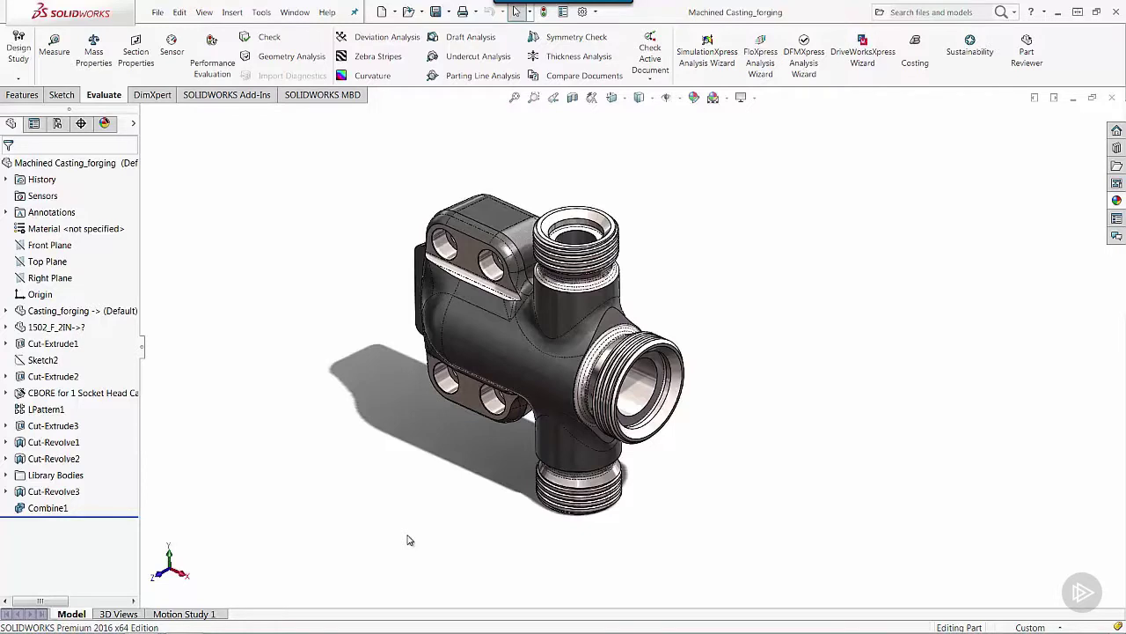
Roll the feature history back to just after Casting_forging and inspect the raw casting from the front, right, top and isometric views.
{"action": "left_click_drag", "start_coordinate": [116, 517], "coordinate": [117, 317]}
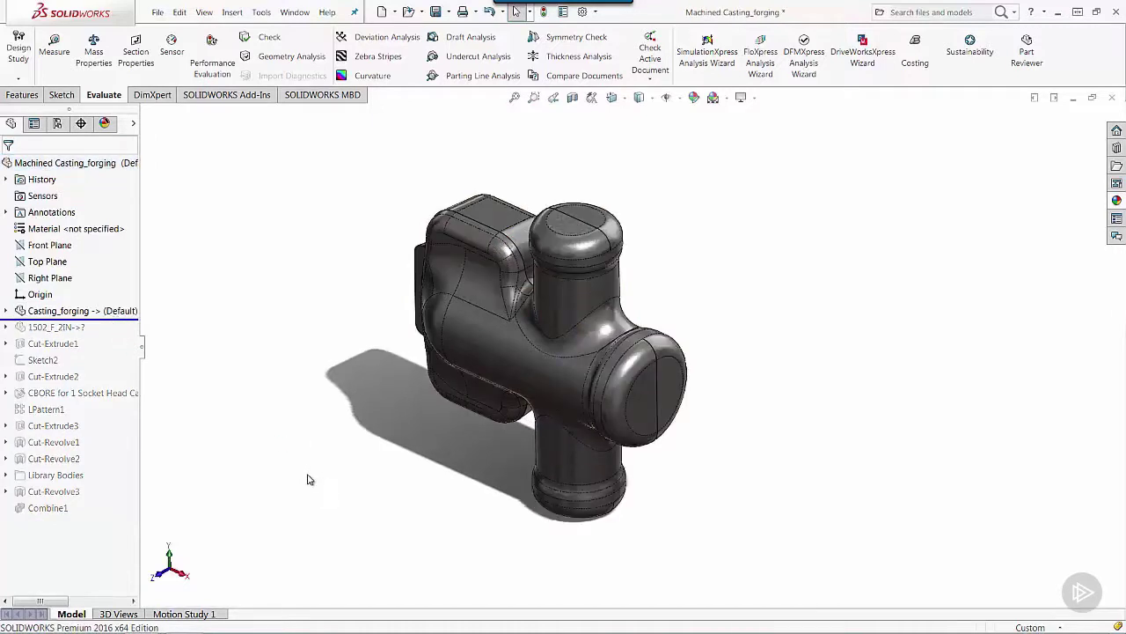
{"action": "middle_click_drag", "start_coordinate": [299, 510], "coordinate": [601, 282]}
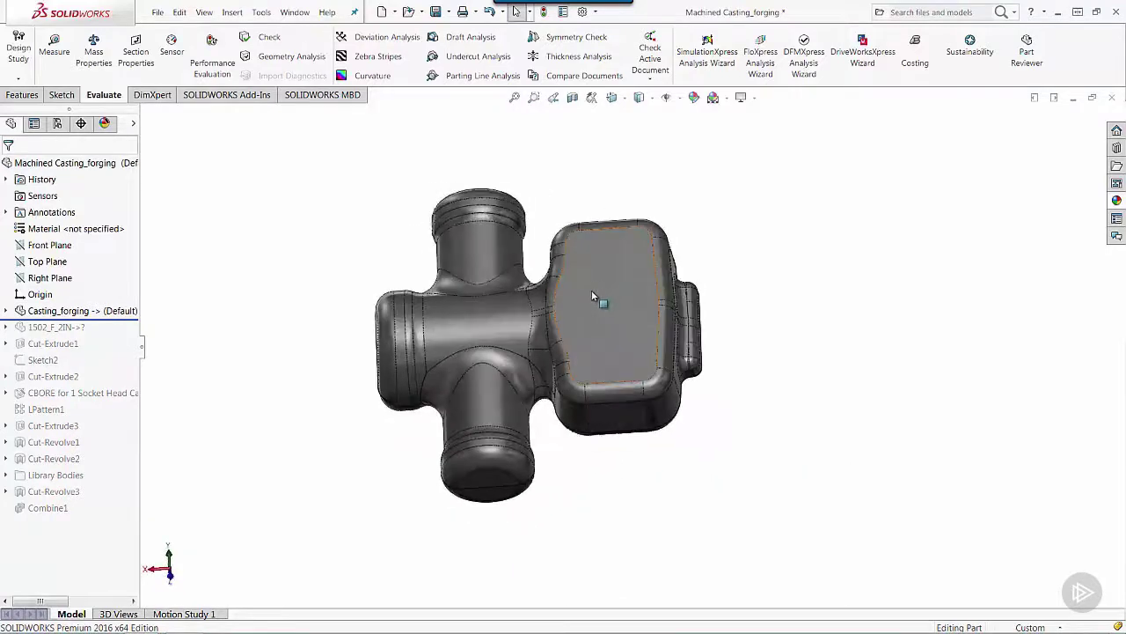
{"action": "key", "text": "ctrl+1"}
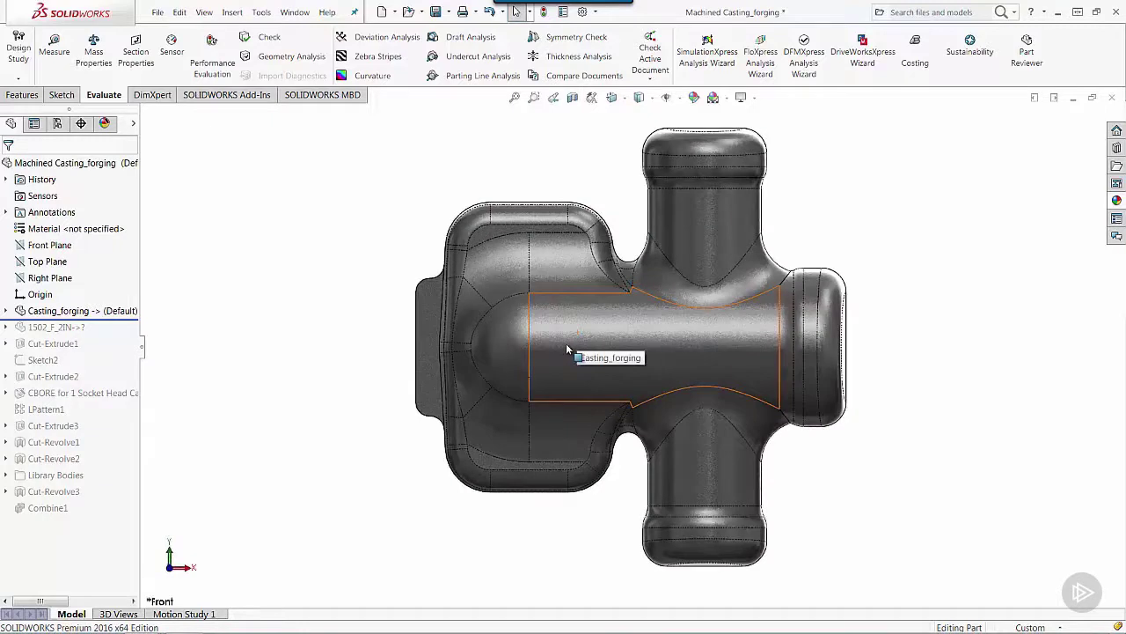
{"action": "key", "text": "ctrl+4"}
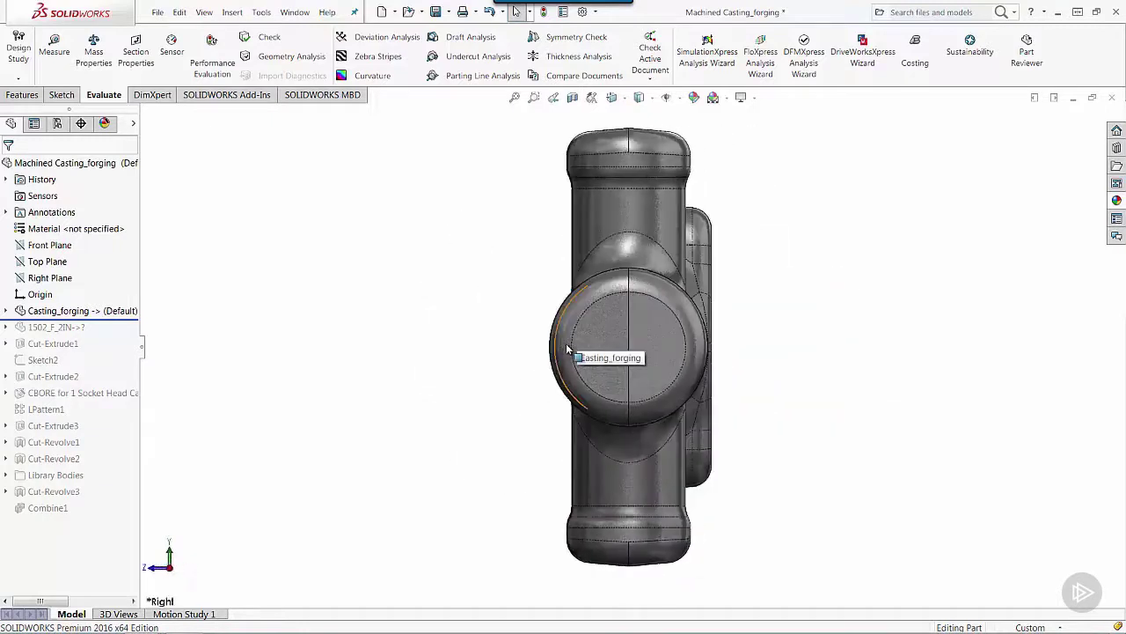
{"action": "key", "text": "ctrl+5"}
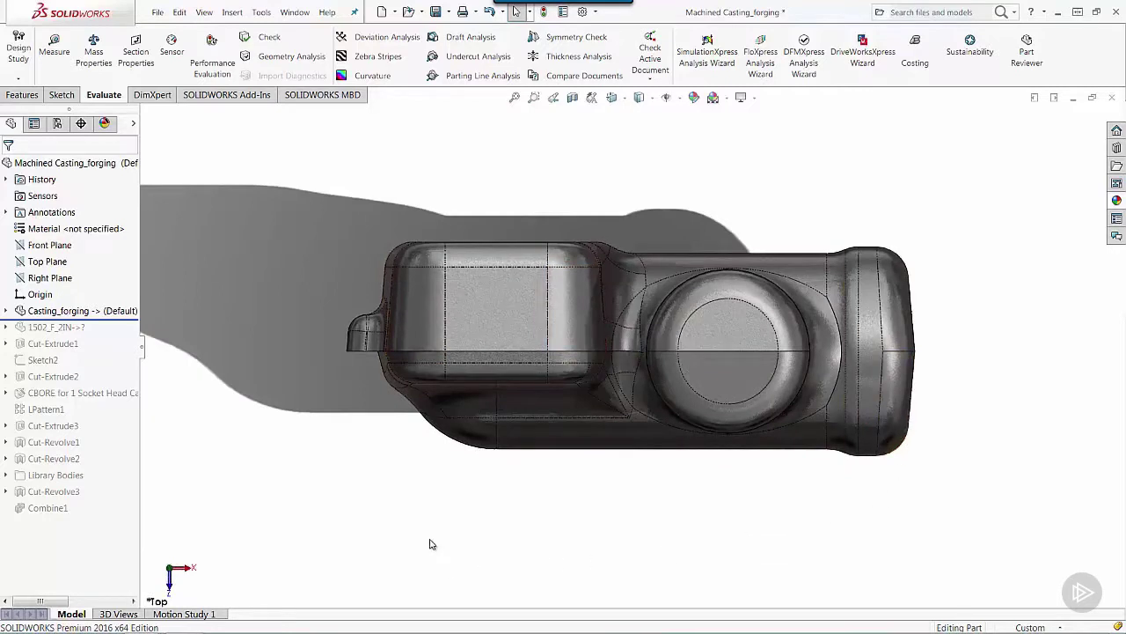
{"action": "key", "text": "ctrl+7"}
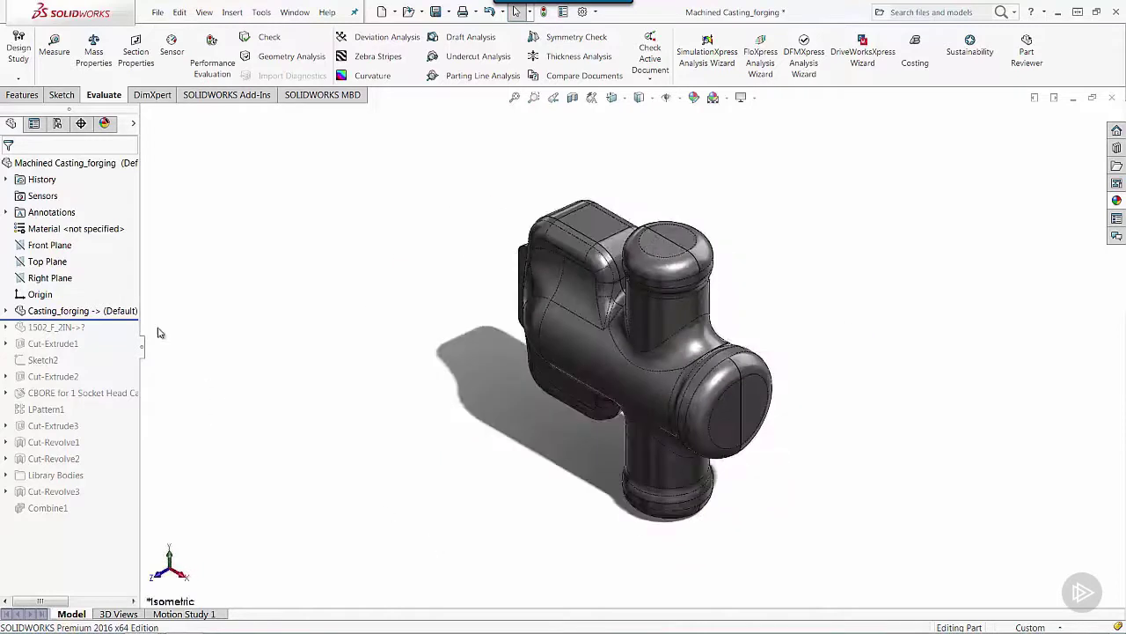
Roll forward past the 1502_F_2IN inserted part and examine its fit on the casting in a temporary Front Plane section.
{"action": "left_click_drag", "start_coordinate": [132, 319], "coordinate": [127, 330]}
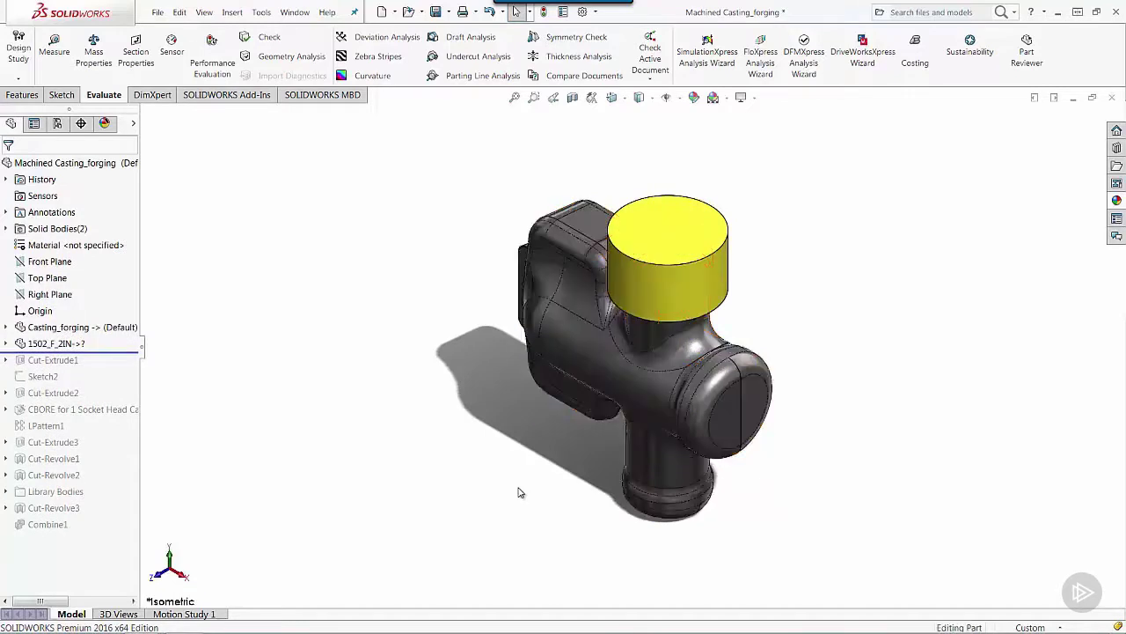
{"action": "left_click", "coordinate": [572, 97]}
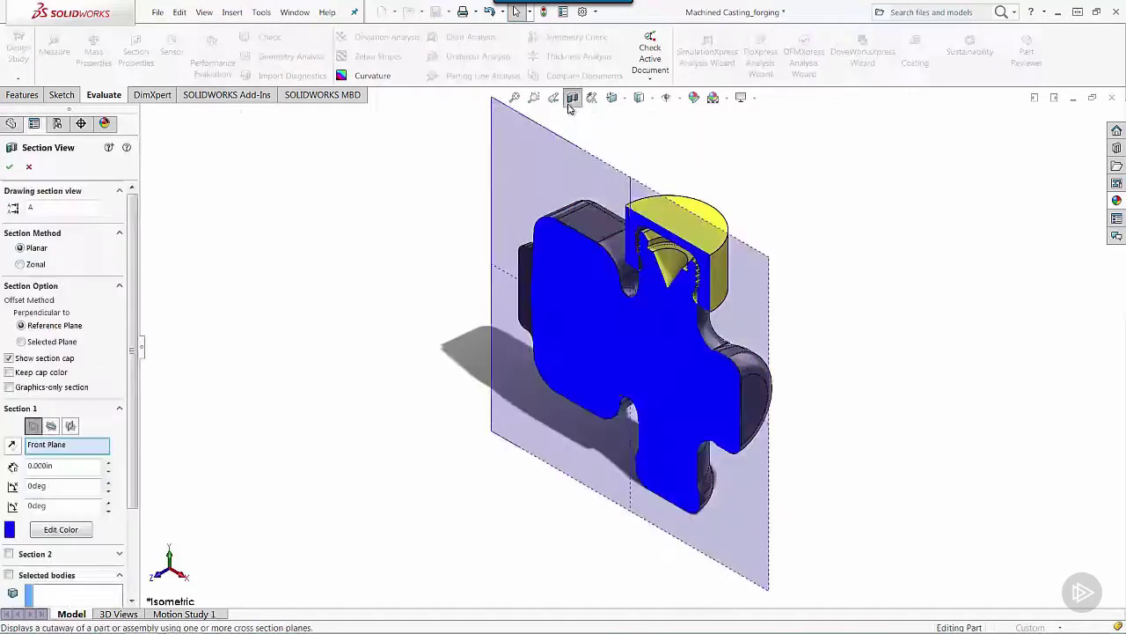
{"action": "left_click", "coordinate": [9, 166]}
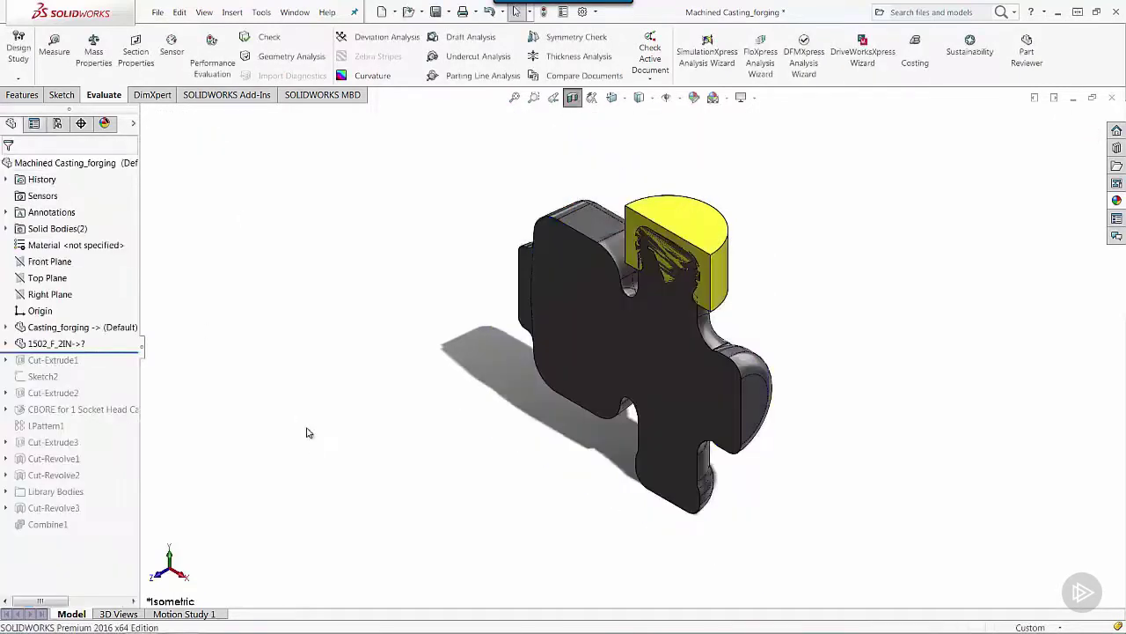
{"action": "middle_click_drag", "start_coordinate": [314, 447], "coordinate": [374, 366]}
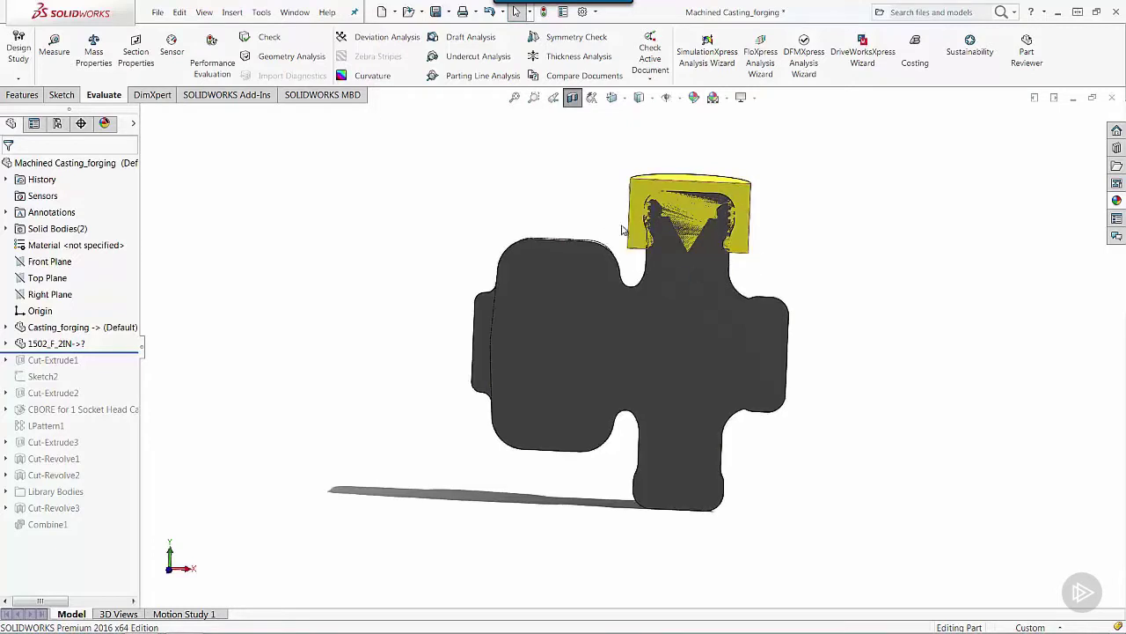
{"action": "left_click", "coordinate": [572, 97]}
Roll the history forward in stages through LPattern1, Cut-Revolve2 and Combine1, examining the machined features.
{"action": "mouse_move", "coordinate": [105, 353]}
{"action": "left_mouse_down"}
{"action": "mouse_move", "coordinate": [115, 351]}
{"action": "mouse_move", "coordinate": [127, 437]}
{"action": "left_mouse_up"}
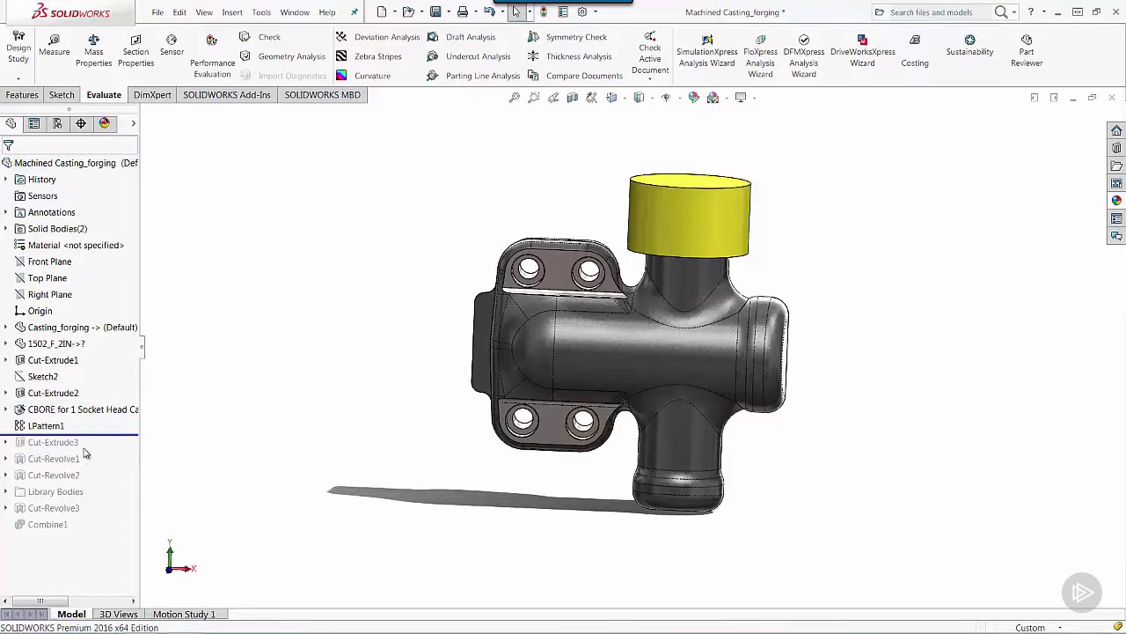
{"action": "left_click_drag", "start_coordinate": [110, 436], "coordinate": [110, 483]}
{"action": "middle_click_drag", "start_coordinate": [780, 462], "coordinate": [784, 397]}
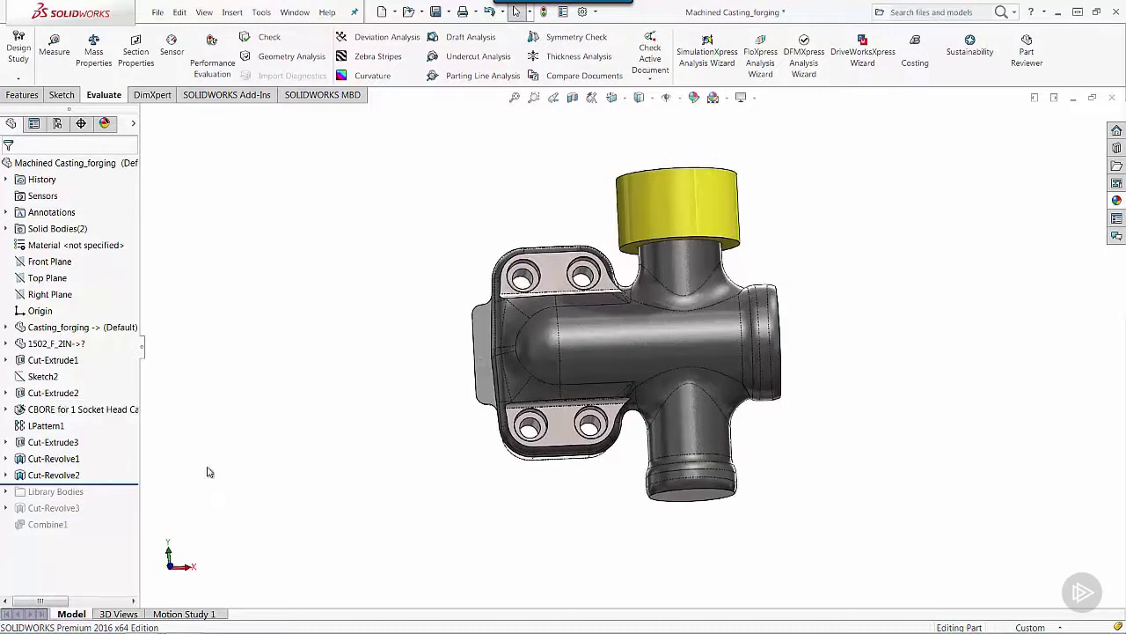
{"action": "left_click_drag", "start_coordinate": [124, 483], "coordinate": [124, 534]}
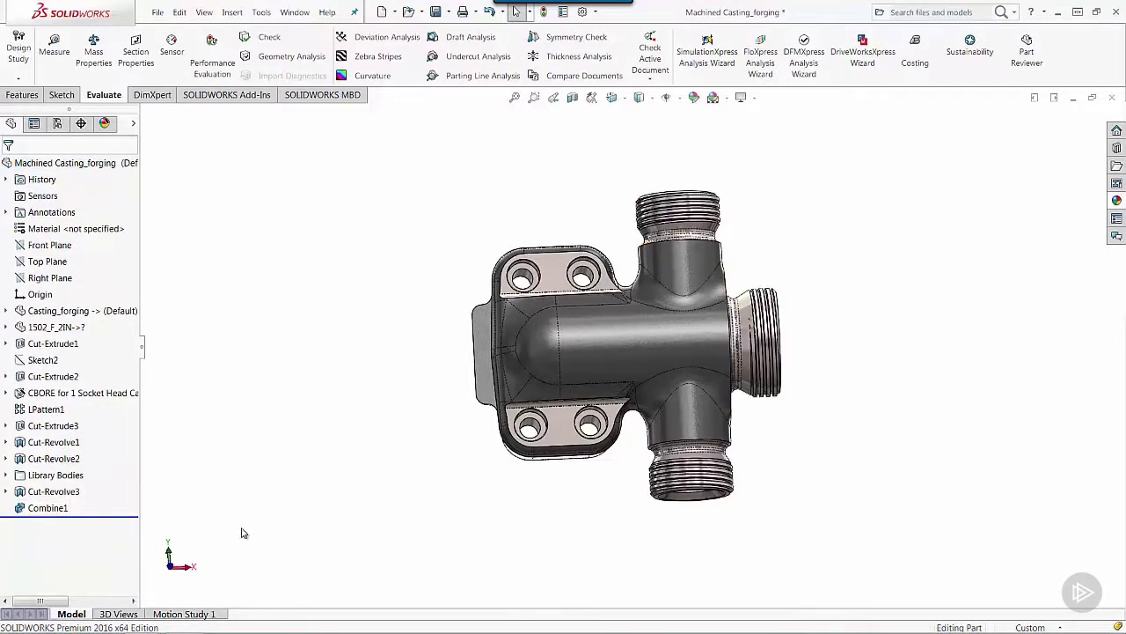
{"action": "middle_click_drag", "start_coordinate": [352, 520], "coordinate": [302, 593]}
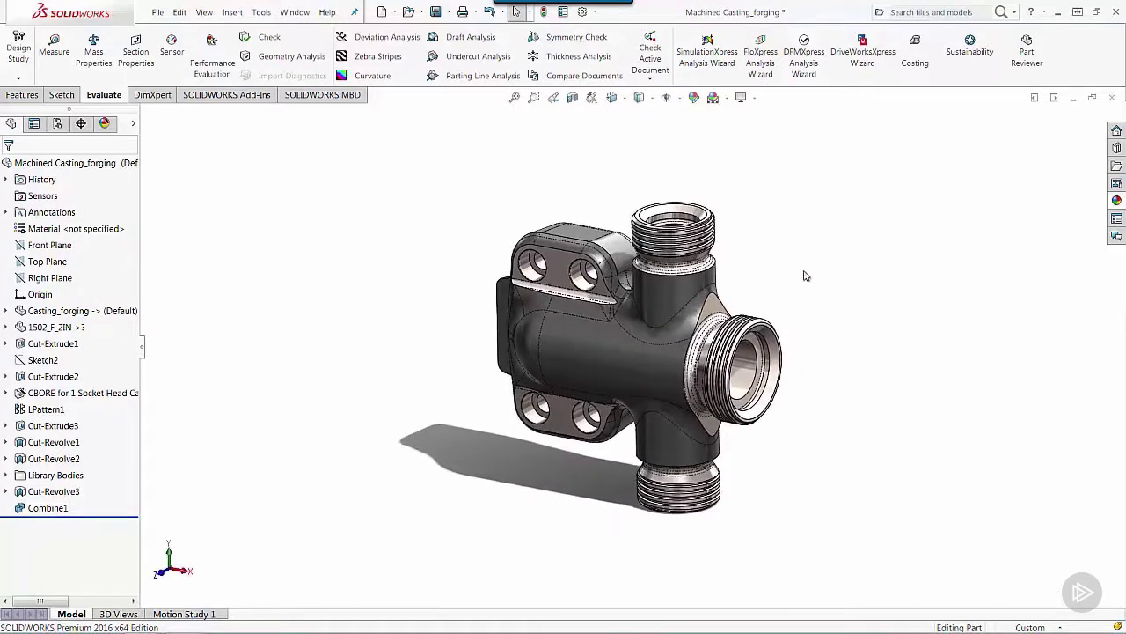
{"action": "middle_click_drag", "start_coordinate": [744, 530], "coordinate": [748, 460]}
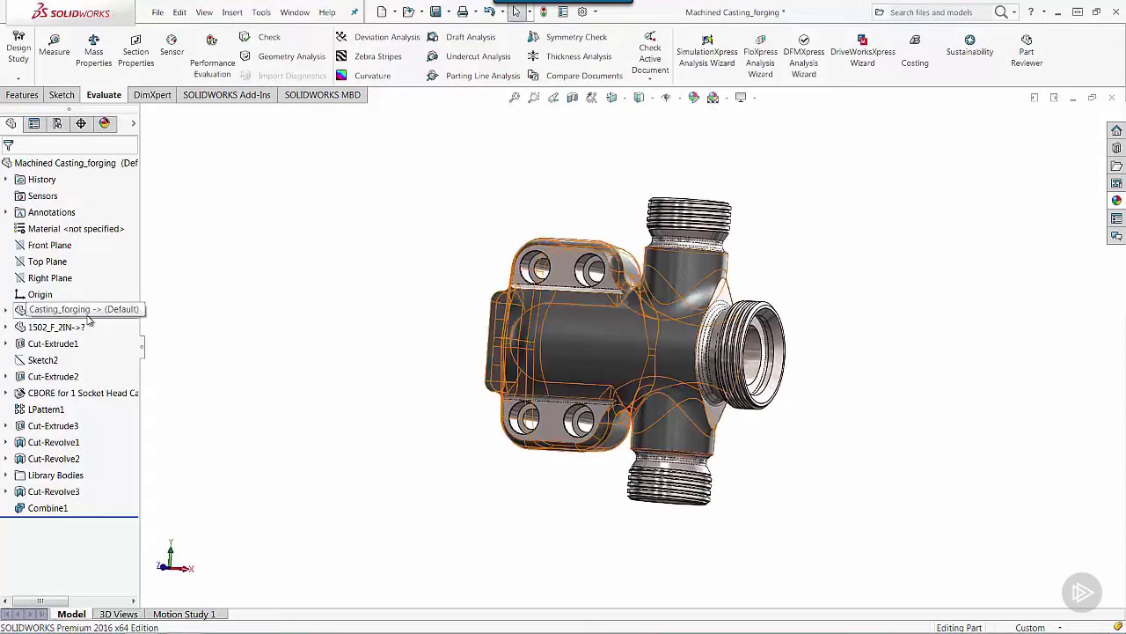
{"action": "left_click", "coordinate": [231, 12]}
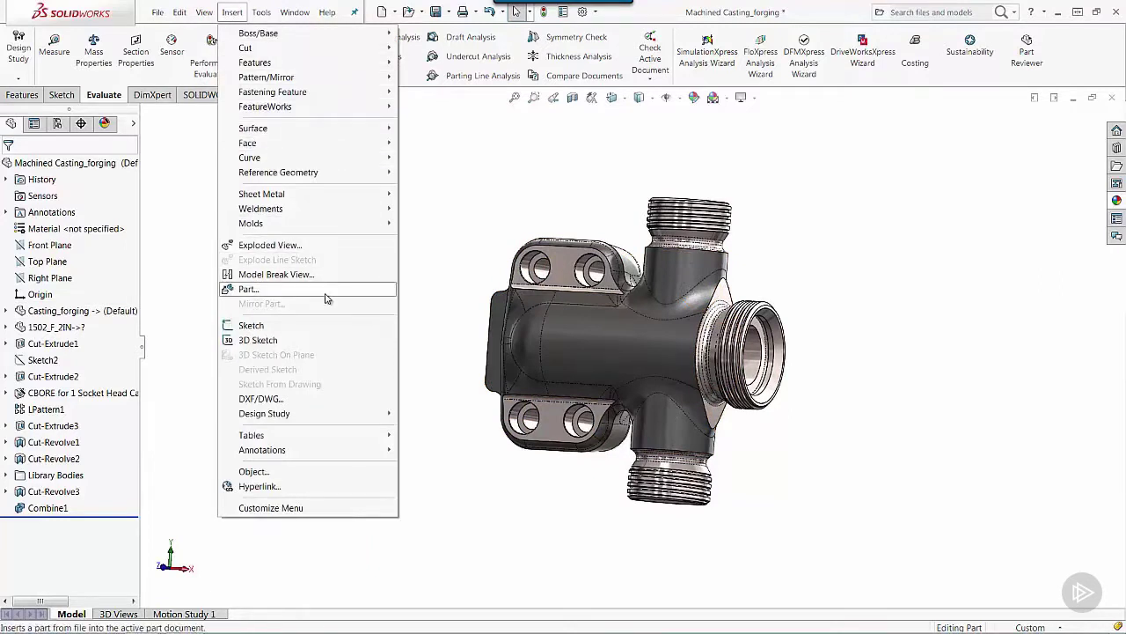
{"action": "left_click", "coordinate": [438, 248]}
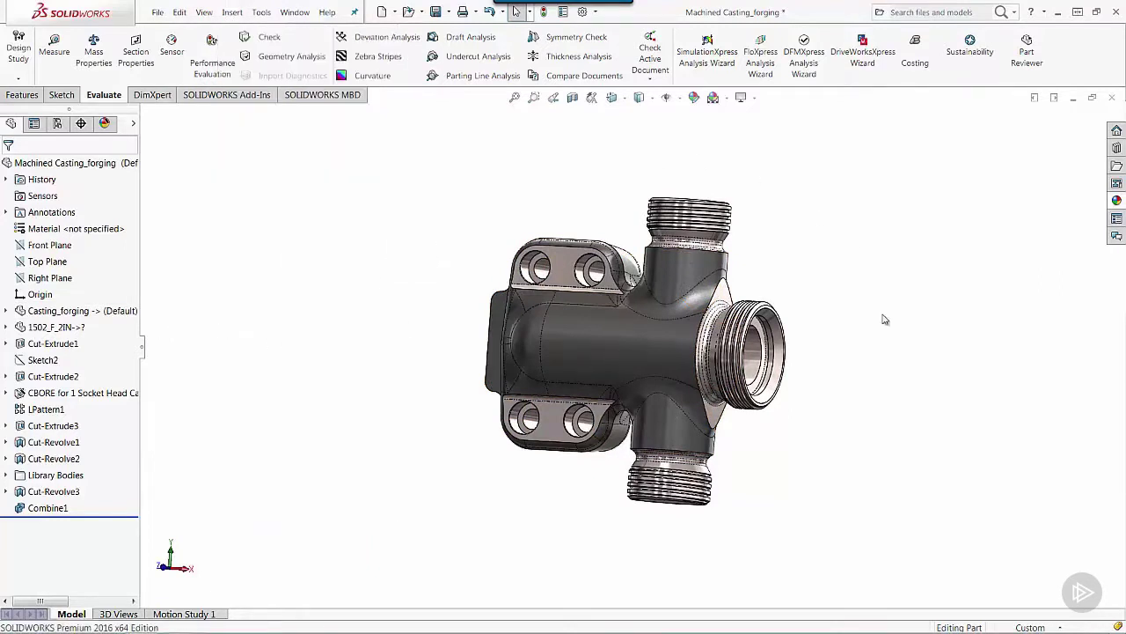
Examine the finished part's internal bores in a Front Plane section, remove the section and restore the isometric view.
{"action": "left_click", "coordinate": [572, 97]}
{"action": "middle_click_drag", "start_coordinate": [371, 293], "coordinate": [398, 314]}
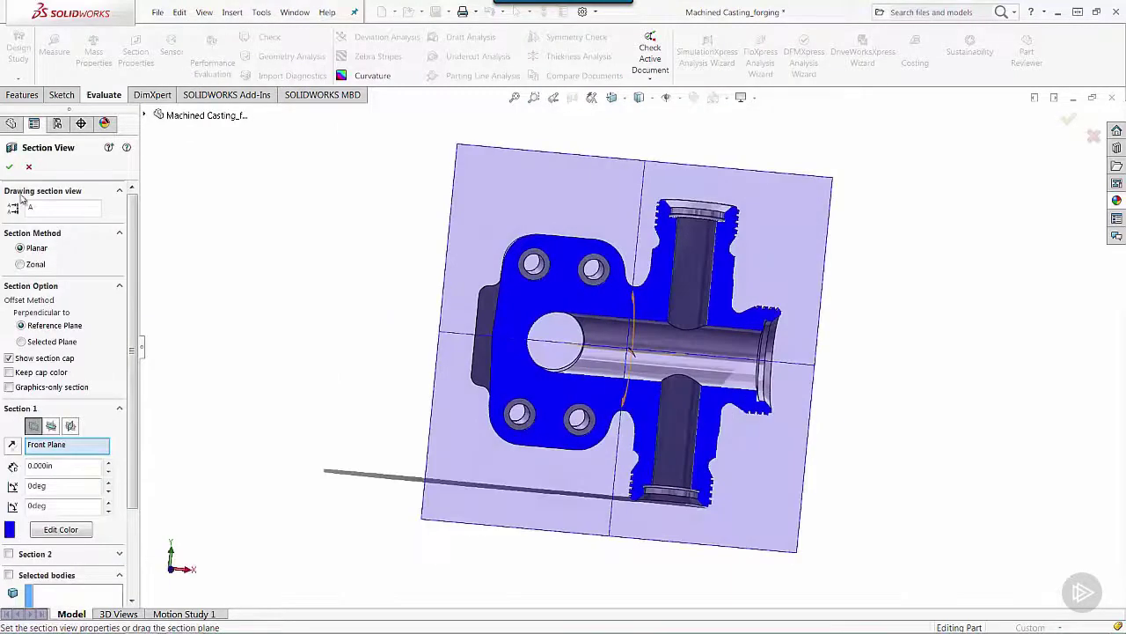
{"action": "left_click", "coordinate": [9, 167]}
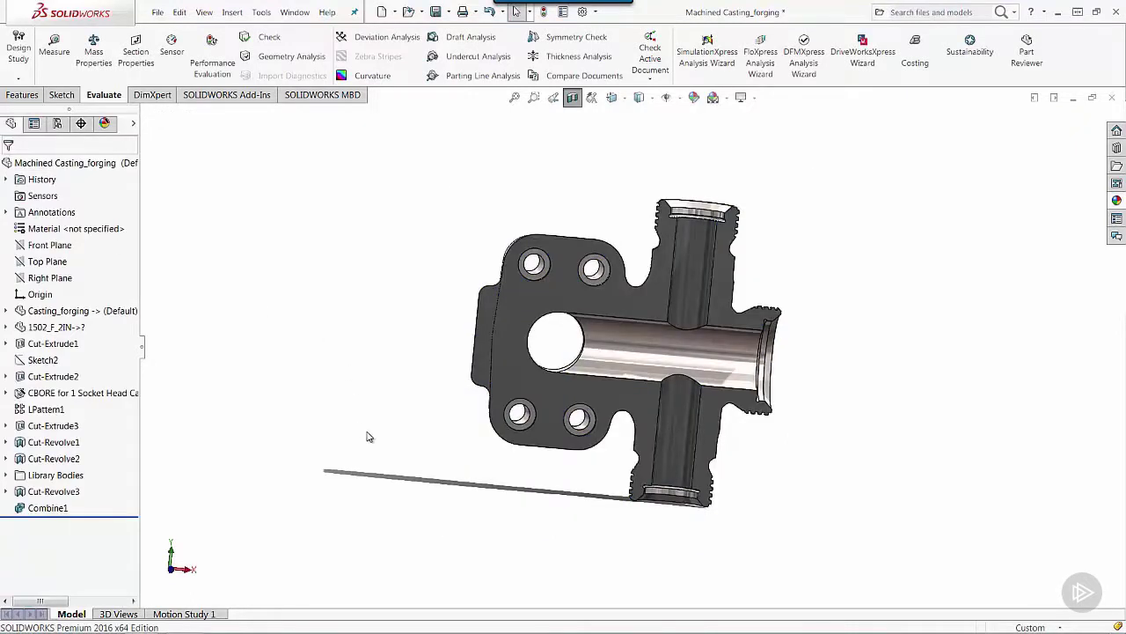
{"action": "middle_click_drag", "start_coordinate": [368, 436], "coordinate": [332, 391]}
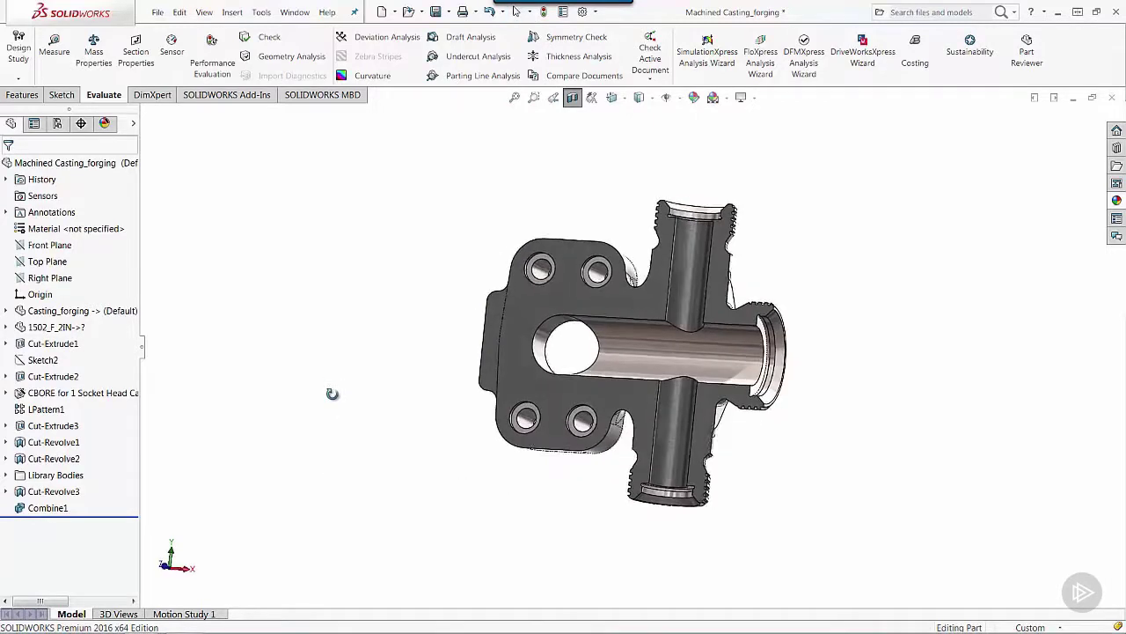
{"action": "left_click", "coordinate": [572, 97]}
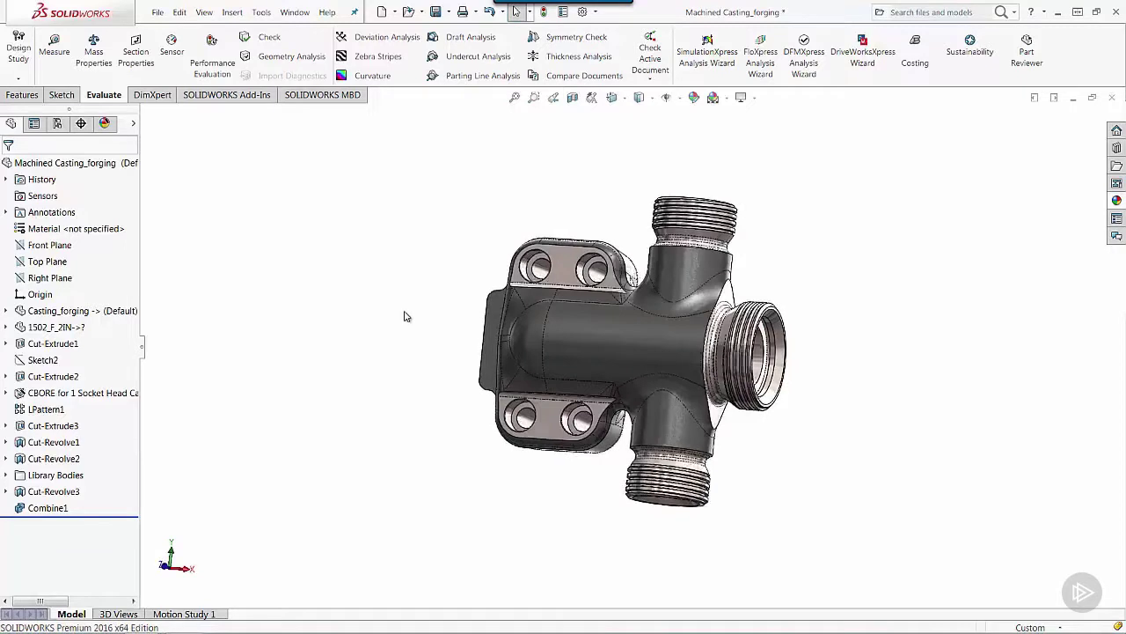
{"action": "key", "text": "ctrl+7"}
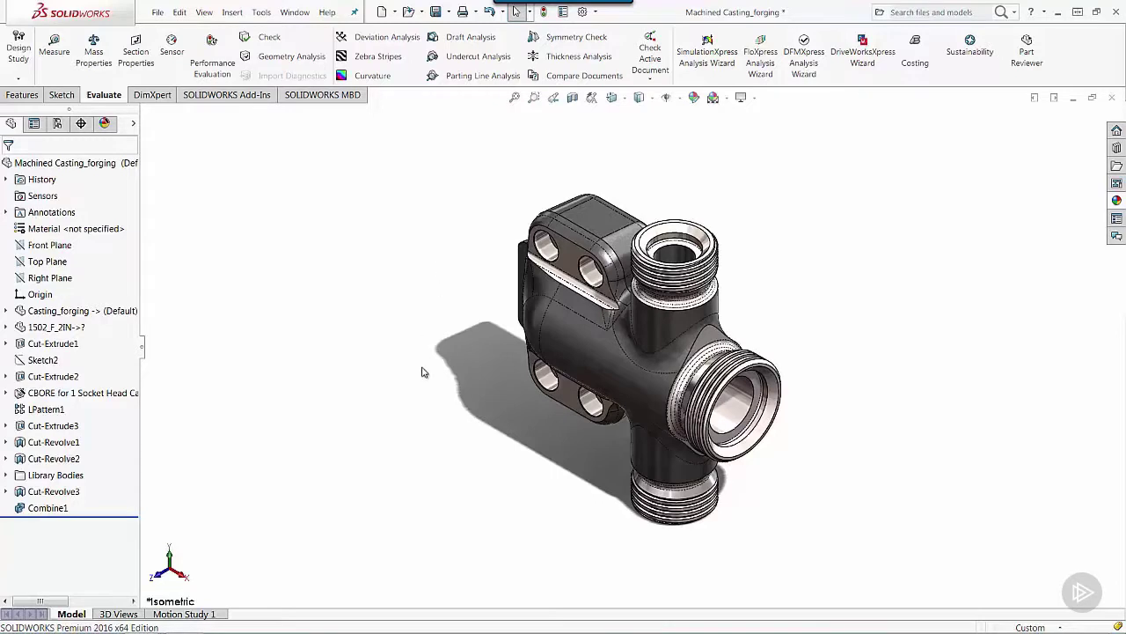
Switch to the Casting_Forging assembly, open its Casting_forging_board part and examine both sides of the pattern board.
{"action": "key", "text": "ctrl+Tab"}
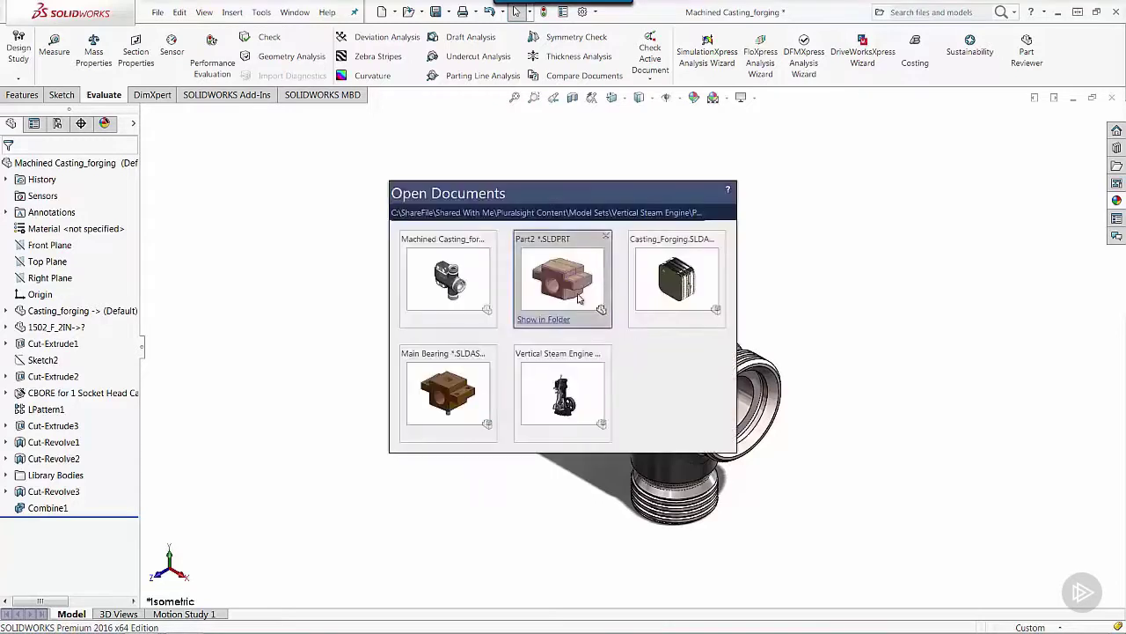
{"action": "left_click", "coordinate": [659, 256]}
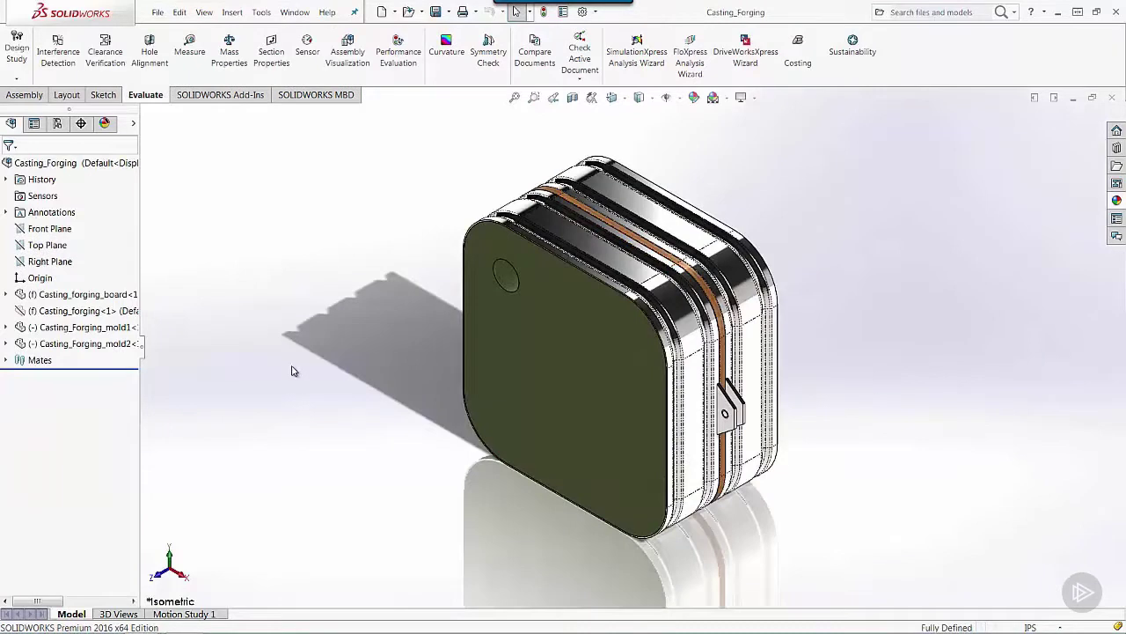
{"action": "left_click", "coordinate": [83, 293]}
{"action": "left_click", "coordinate": [102, 266]}
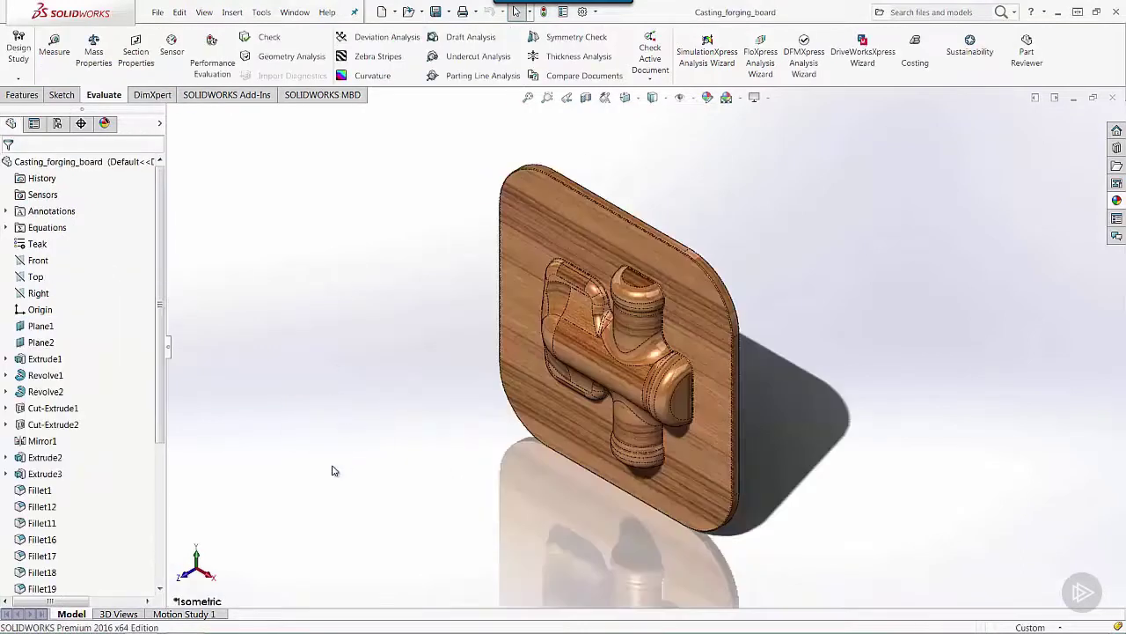
{"action": "middle_click_drag", "start_coordinate": [333, 471], "coordinate": [454, 476]}
{"action": "middle_click_drag", "start_coordinate": [880, 463], "coordinate": [740, 350]}
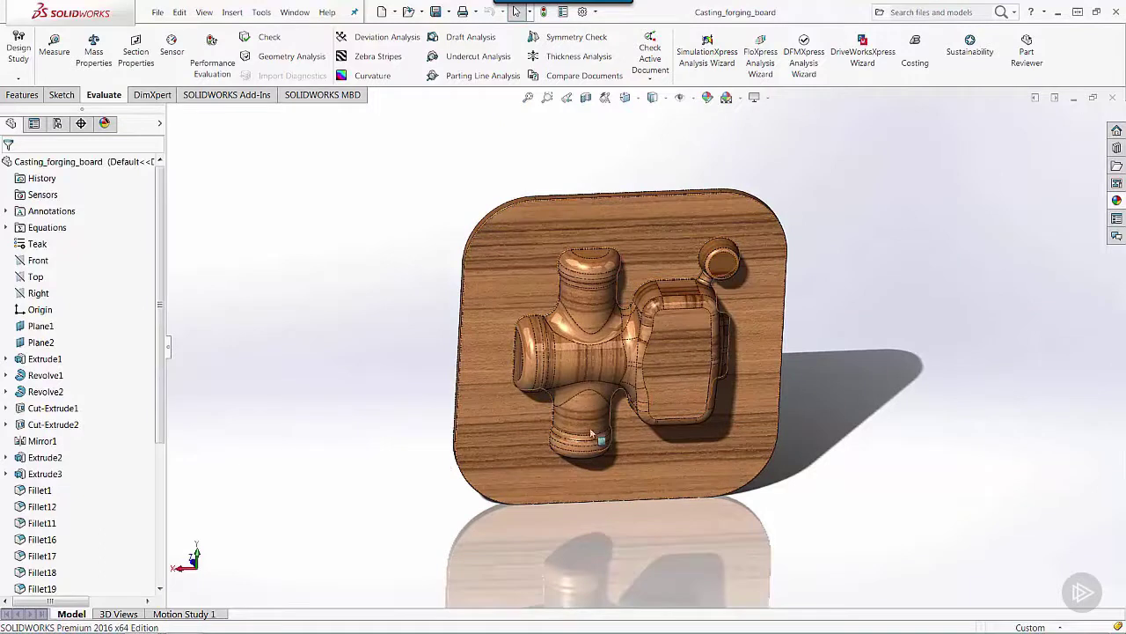
{"action": "middle_click_drag", "start_coordinate": [380, 466], "coordinate": [526, 500]}
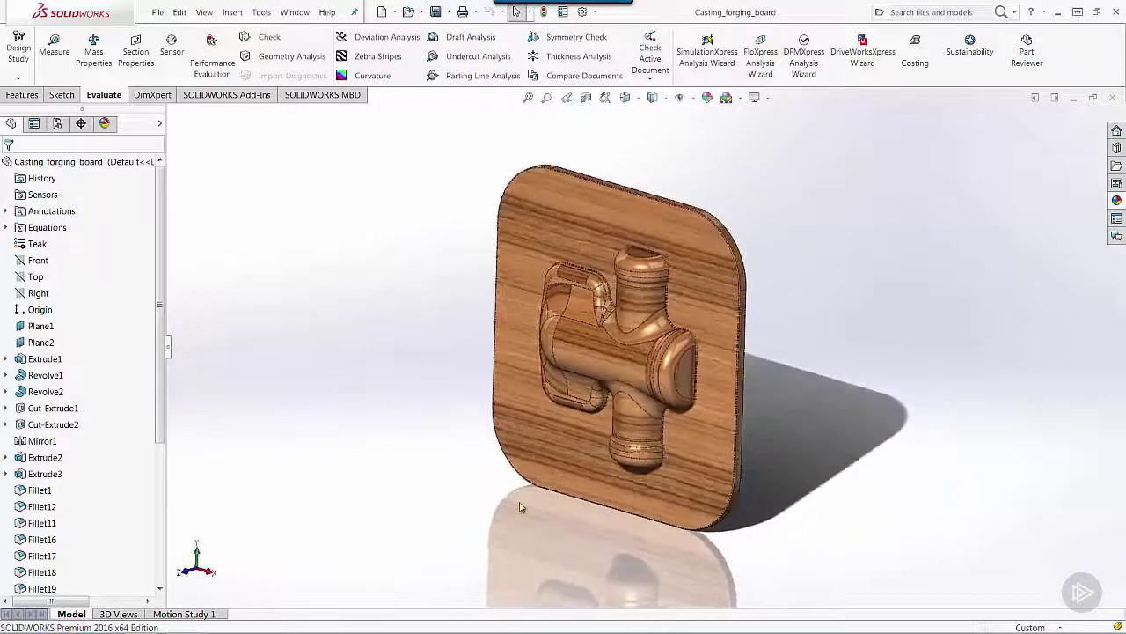
Return to the Casting_Forging assembly, open Casting_Forging_mold1, examine the mold's cavity side and close the part.
{"action": "key", "text": "ctrl+Tab"}
{"action": "left_click", "coordinate": [540, 293]}
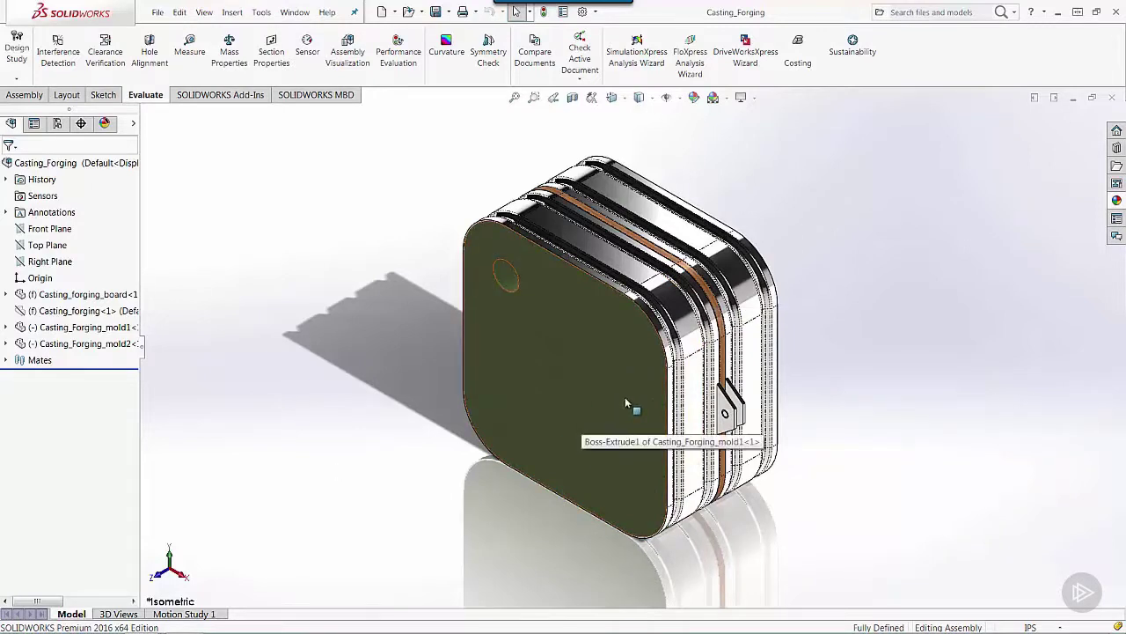
{"action": "left_click", "coordinate": [102, 323]}
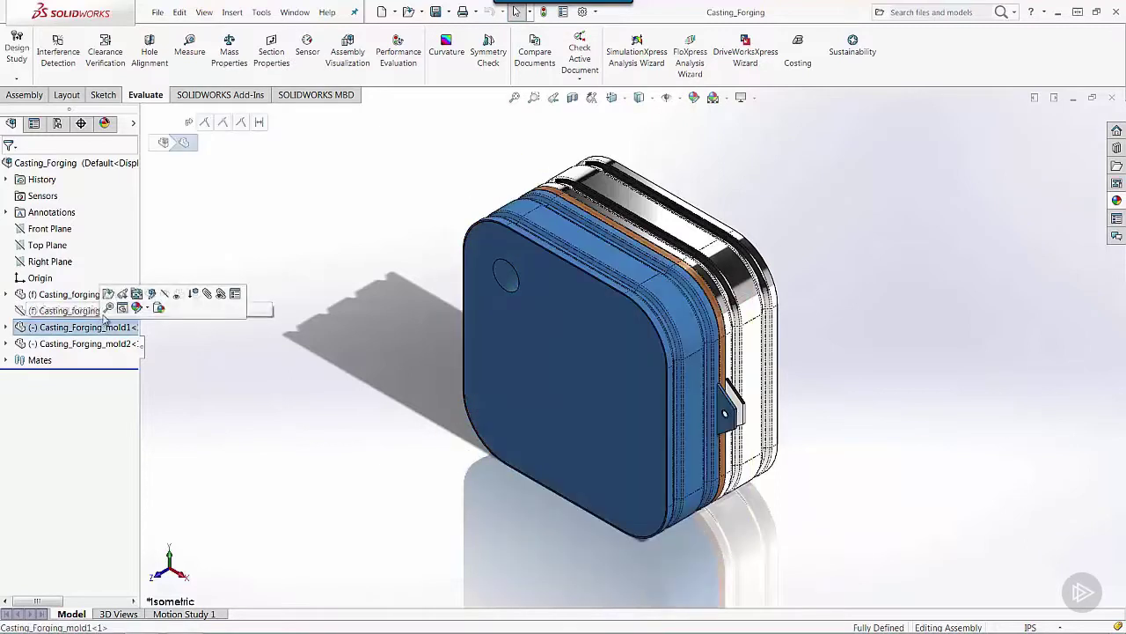
{"action": "left_click", "coordinate": [108, 294]}
{"action": "middle_click_drag", "start_coordinate": [915, 495], "coordinate": [971, 377]}
{"action": "middle_click_drag", "start_coordinate": [827, 389], "coordinate": [778, 354]}
{"action": "middle_click_drag", "start_coordinate": [585, 350], "coordinate": [641, 393]}
{"action": "left_click_drag", "start_coordinate": [640, 392], "coordinate": [647, 396]}
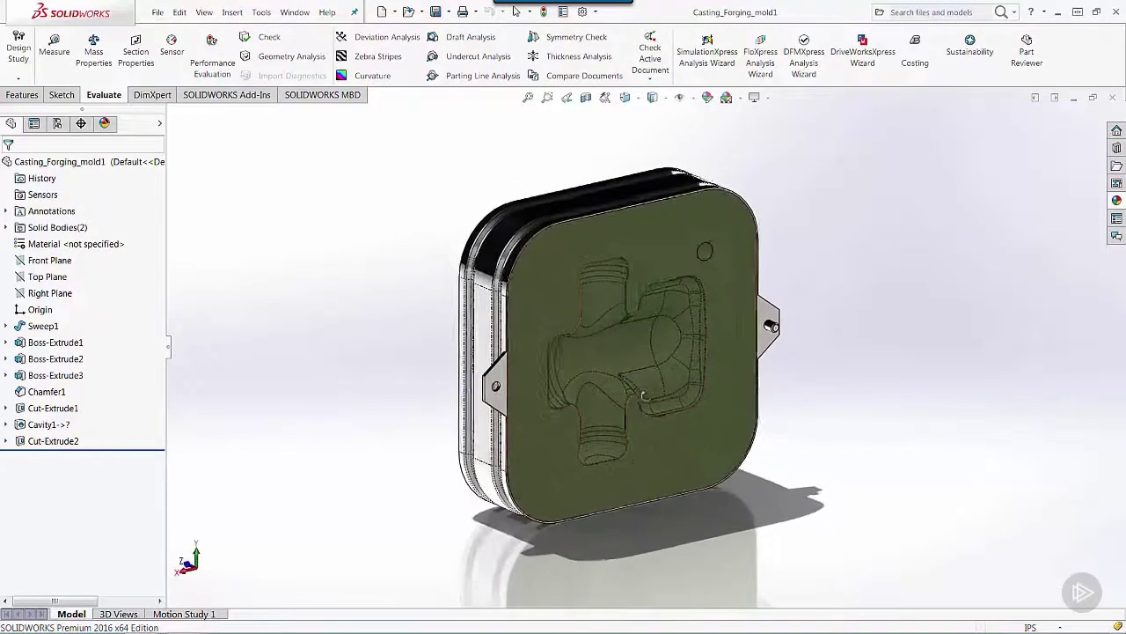
{"action": "left_click", "coordinate": [1114, 98]}
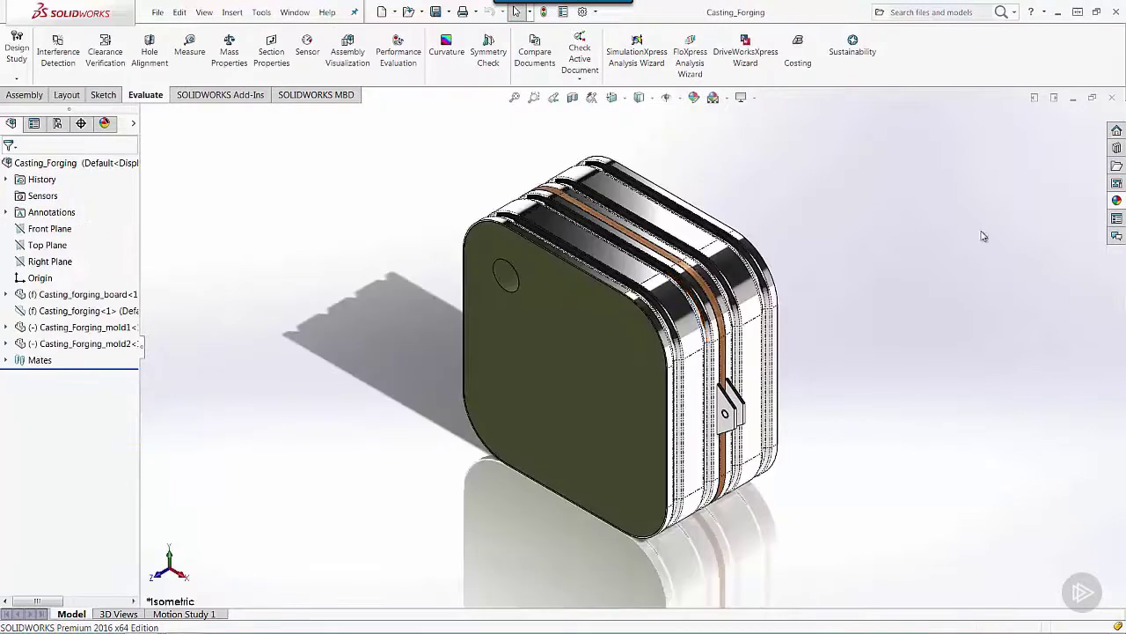
Open Motion Study 1 of the assembly, rewind it to 0 seconds and play the molding animation.
{"action": "left_click", "coordinate": [211, 617]}
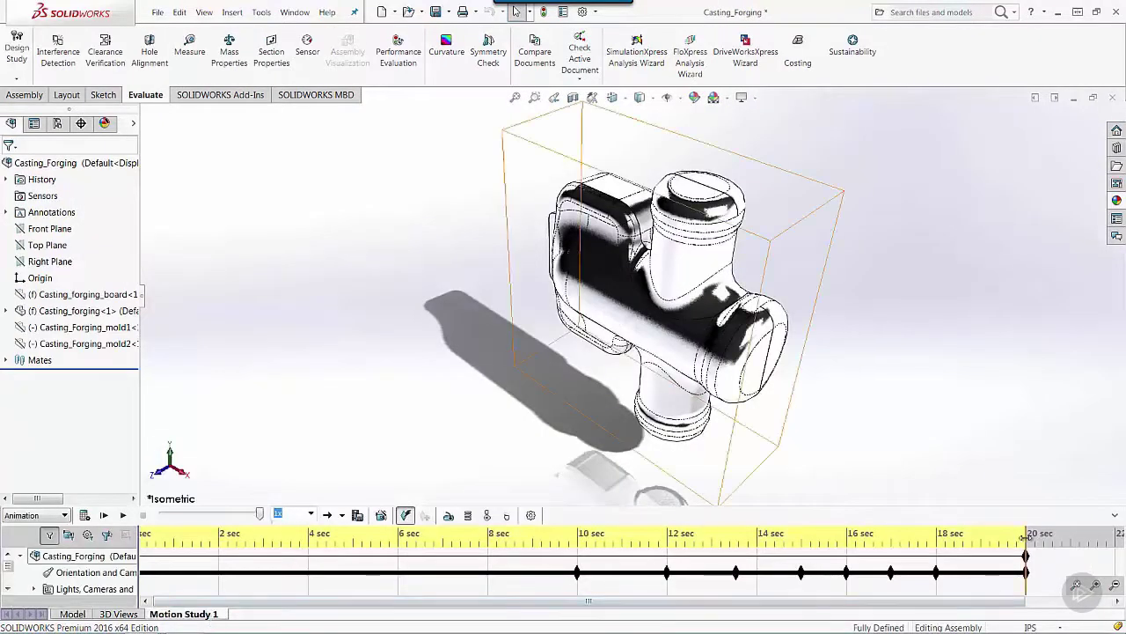
{"action": "left_click_drag", "start_coordinate": [994, 538], "coordinate": [129, 539]}
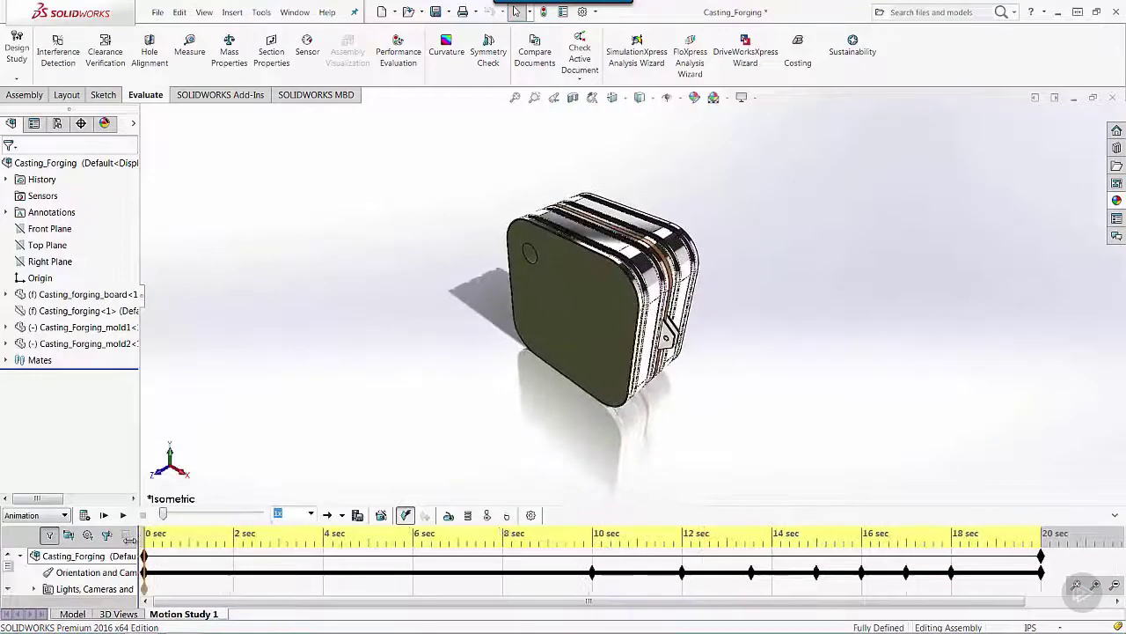
{"action": "left_click", "coordinate": [109, 518]}
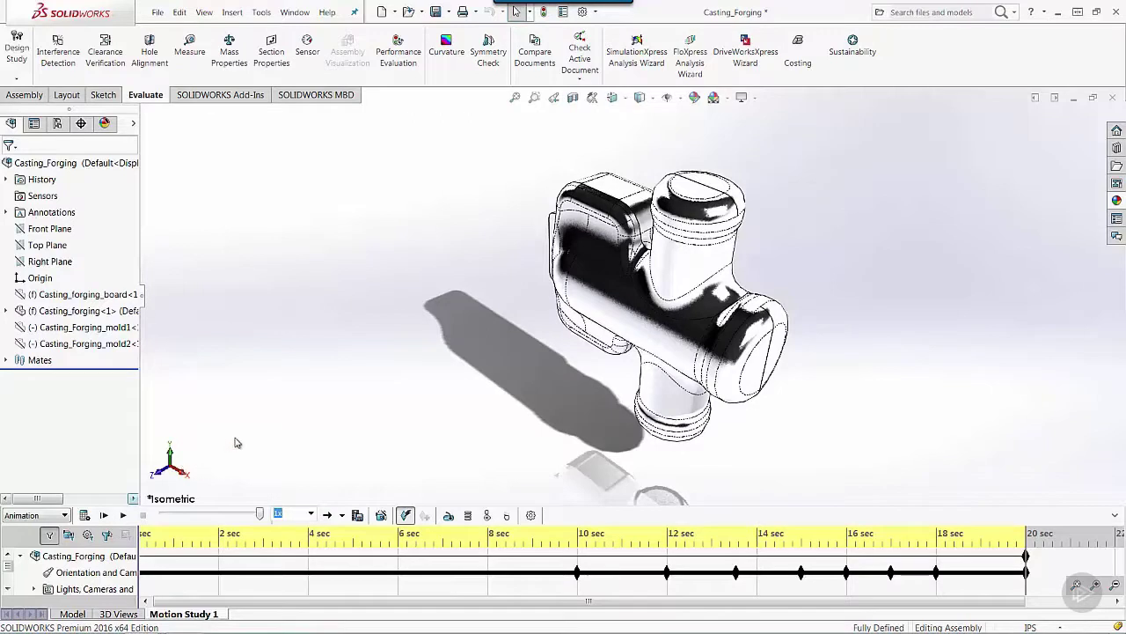
Switch back to the Machined Casting_forging part and view the finished part from a slightly rotated angle.
{"action": "key", "text": "ctrl+Tab"}
{"action": "left_click", "coordinate": [604, 286]}
{"action": "middle_click_drag", "start_coordinate": [308, 537], "coordinate": [334, 521]}
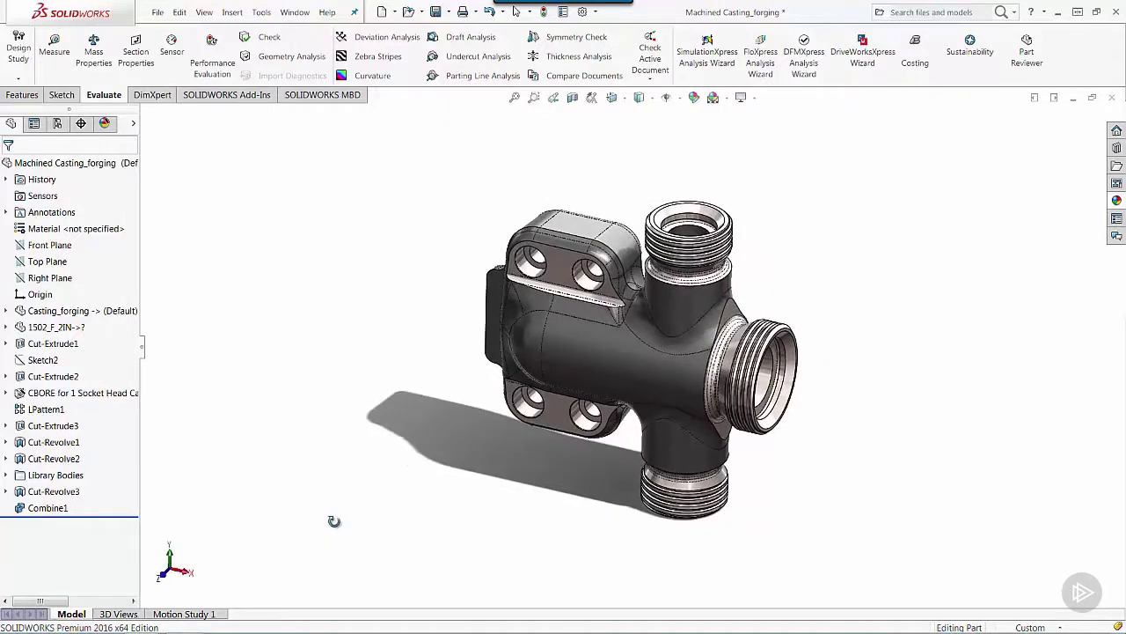
{"action": "middle_click_drag", "start_coordinate": [334, 521], "coordinate": [335, 506]}
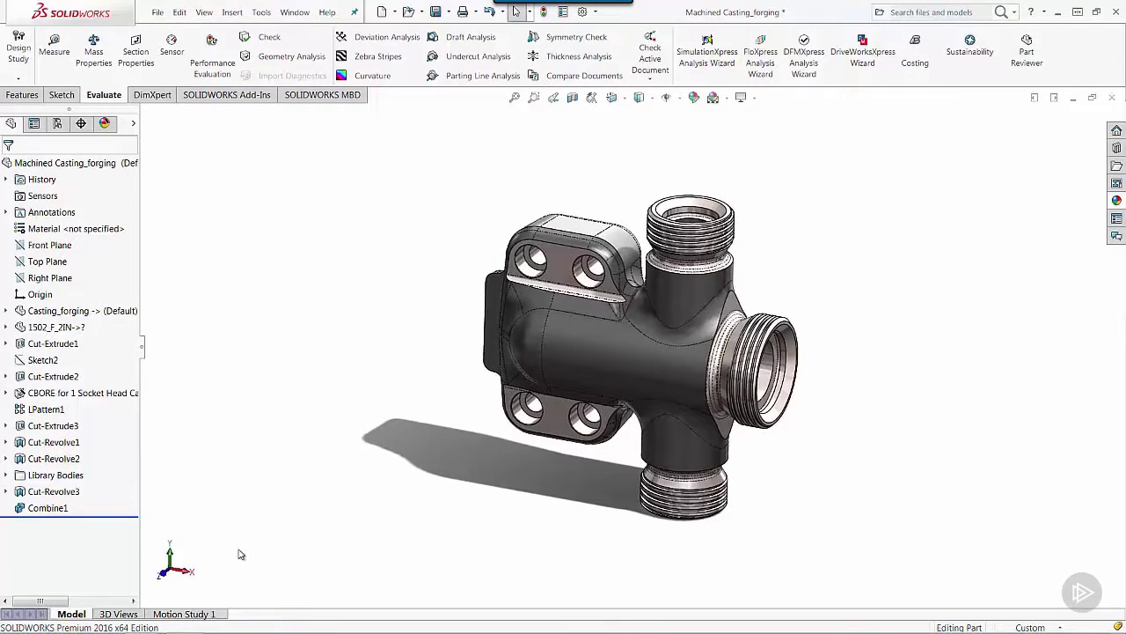